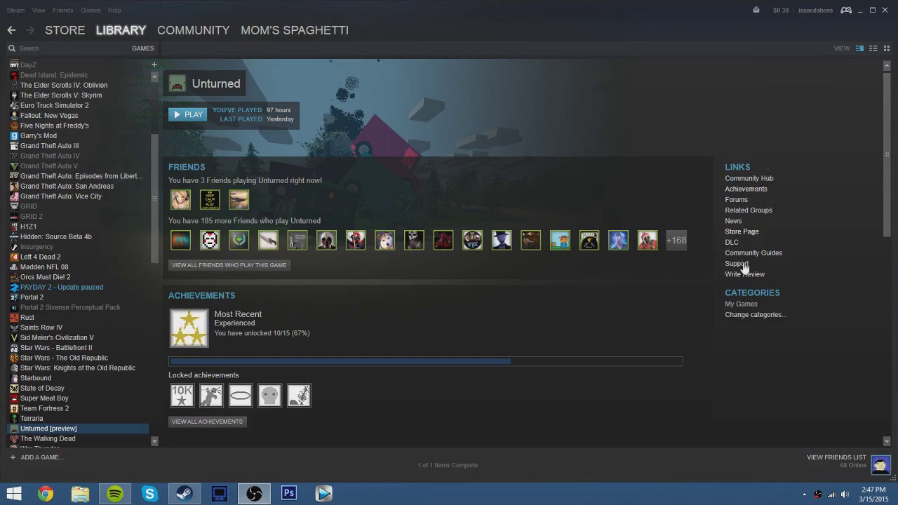
# Open Unturned's store news page from its library entry to see the 3.7.9.5 Update Notes.
pyautogui.click(733, 231)
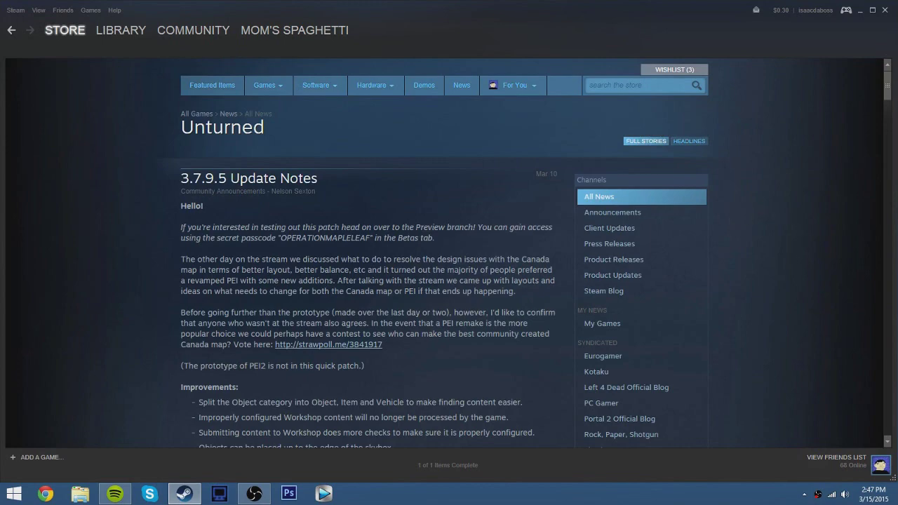
# Read through the 3.7.9.5 and 3.7.9.0 update notes and follow the Unturned Workshop group link.
pyautogui.scroll(-5, 249, 318)
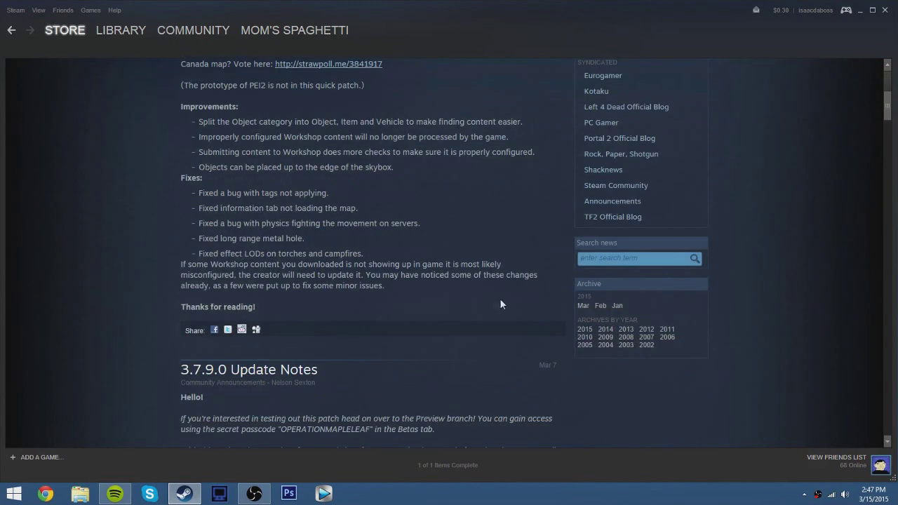
pyautogui.scroll(-2, 500, 299)
pyautogui.scroll(8, 466, 159)
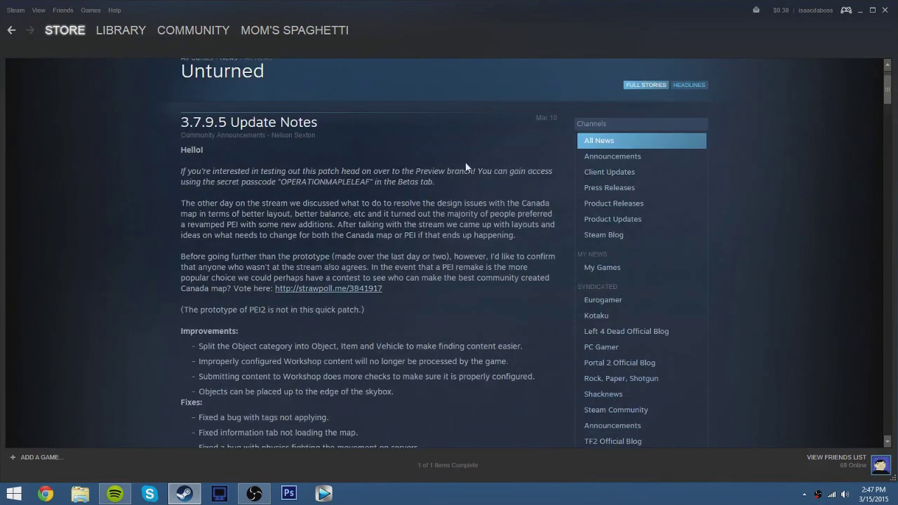
pyautogui.scroll(-5, 456, 156)
pyautogui.scroll(-2, 461, 193)
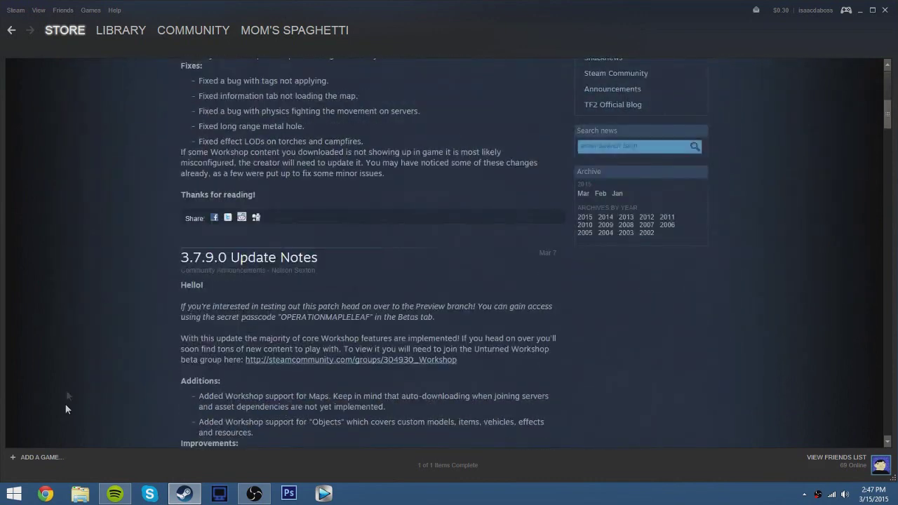
pyautogui.moveTo(166, 262); pyautogui.dragTo(244, 257)
pyautogui.click(245, 257)
pyautogui.scroll(-1, 384, 315)
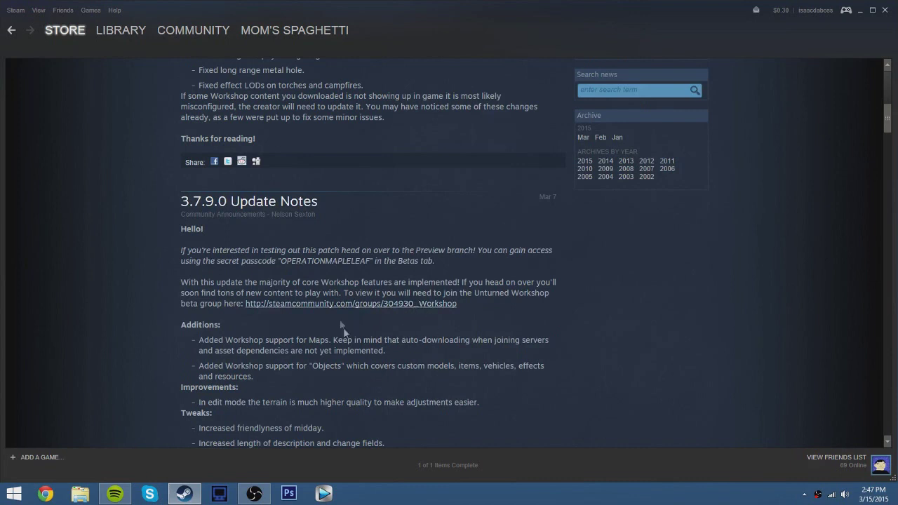
pyautogui.moveTo(173, 280); pyautogui.dragTo(493, 312)
pyautogui.click(300, 309)
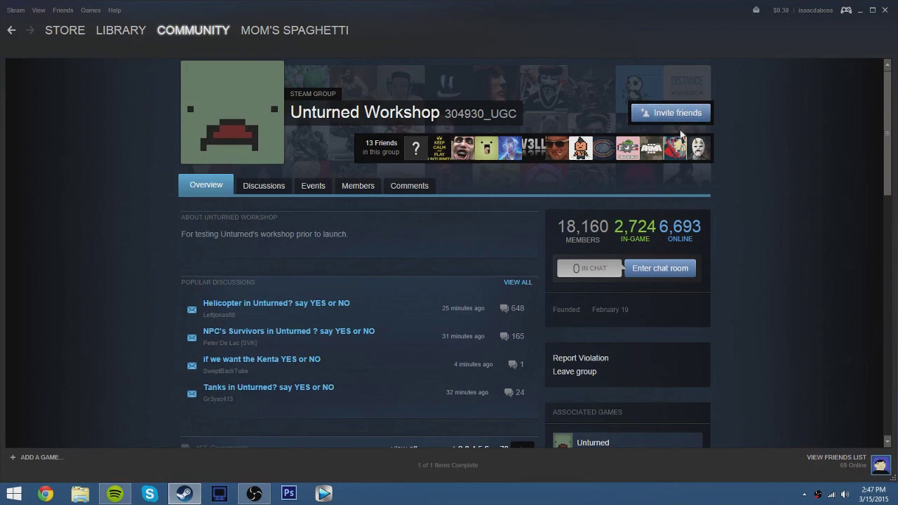
# Return to the library games list and go to Unturned's Workshop through its Community Hub.
pyautogui.scroll(-3, 607, 201)
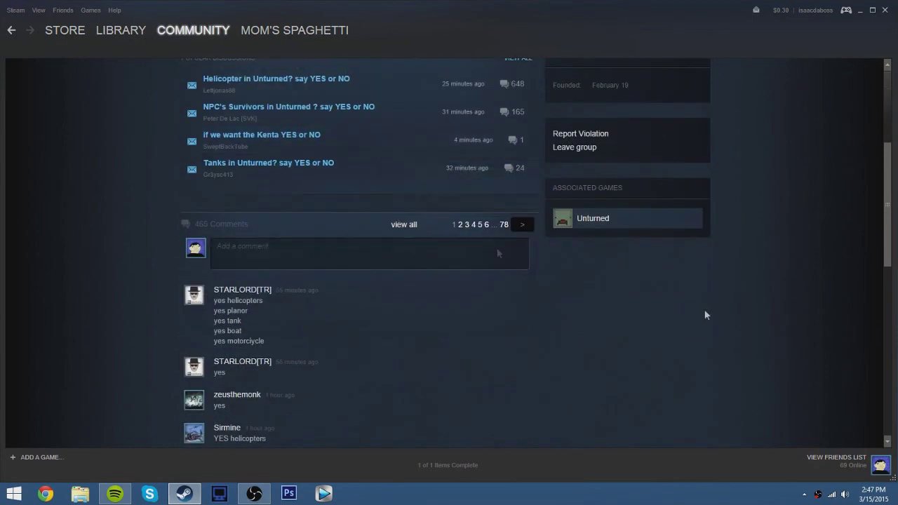
pyautogui.click(129, 40)
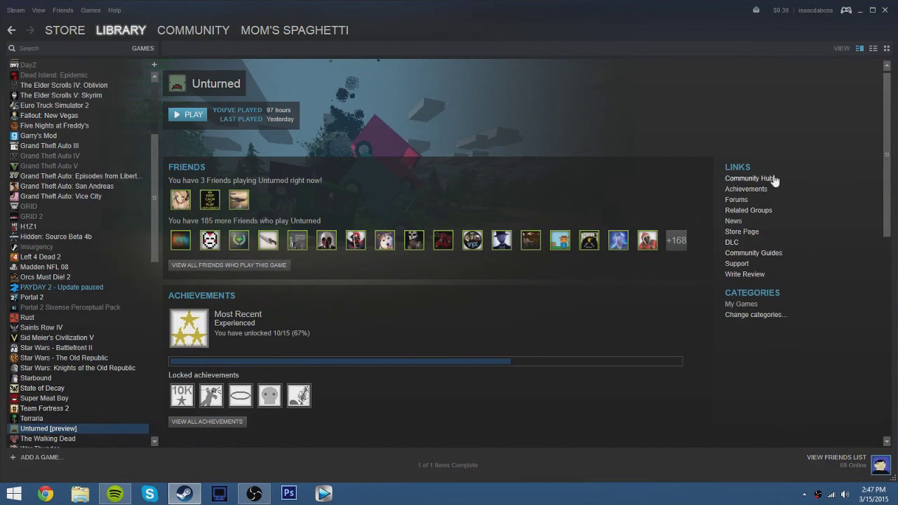
pyautogui.click(747, 178)
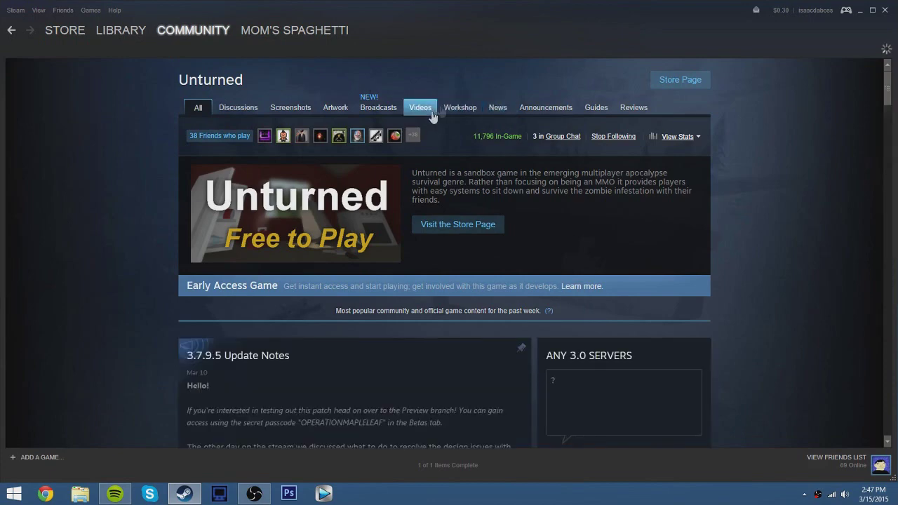
pyautogui.click(456, 109)
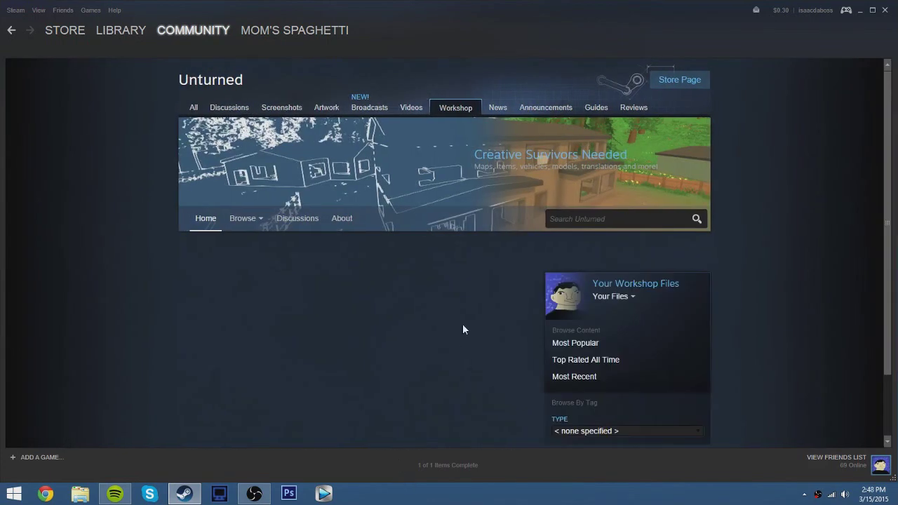
# Open the full listing of Unturned Workshop content.
pyautogui.scroll(-2, 462, 323)
pyautogui.scroll(2, 466, 327)
pyautogui.click(575, 343)
# Look over the listed items' descriptions and open the Matchbox Isle map page.
pyautogui.scroll(-1, 295, 256)
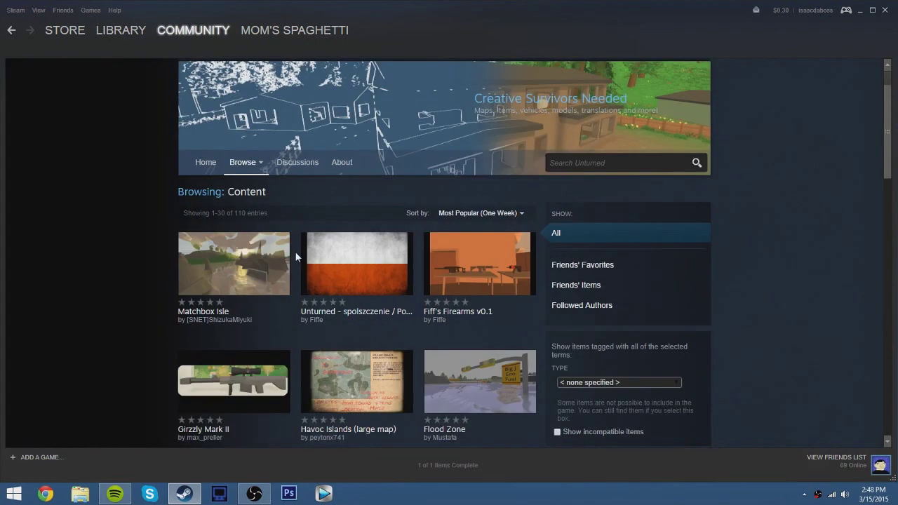
pyautogui.moveTo(231, 258)
pyautogui.moveTo(521, 283)
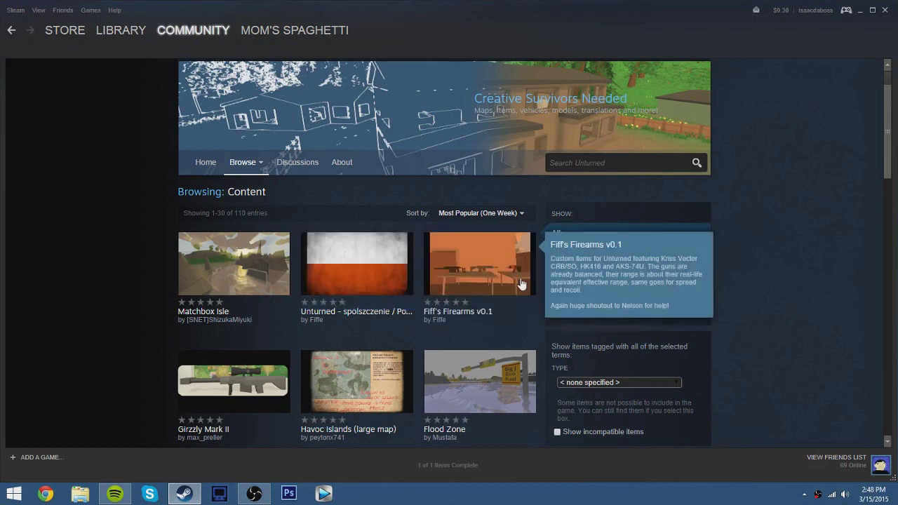
pyautogui.scroll(-3, 522, 282)
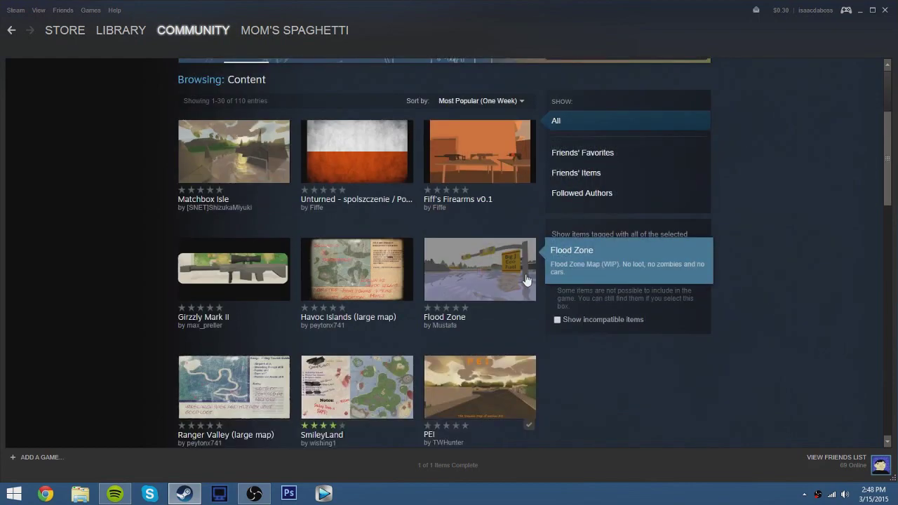
pyautogui.scroll(-6, 312, 260)
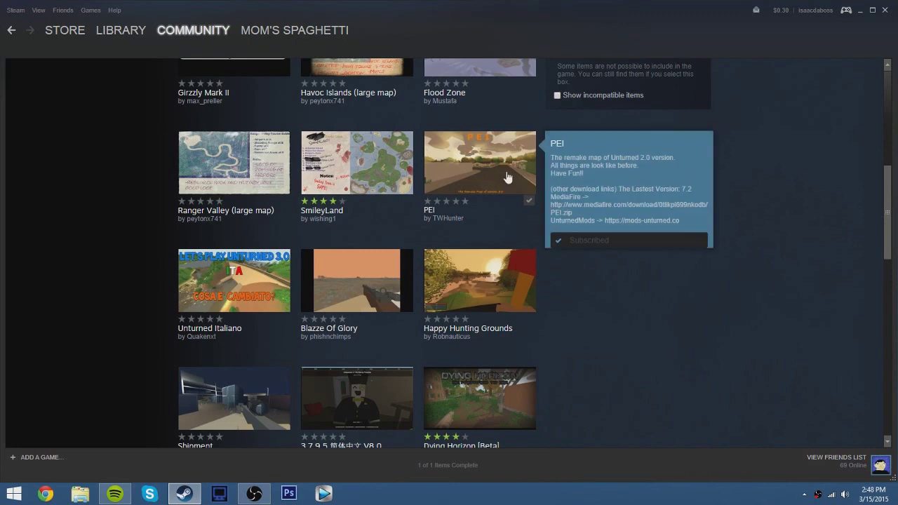
pyautogui.moveTo(364, 187)
pyautogui.scroll(2, 379, 280)
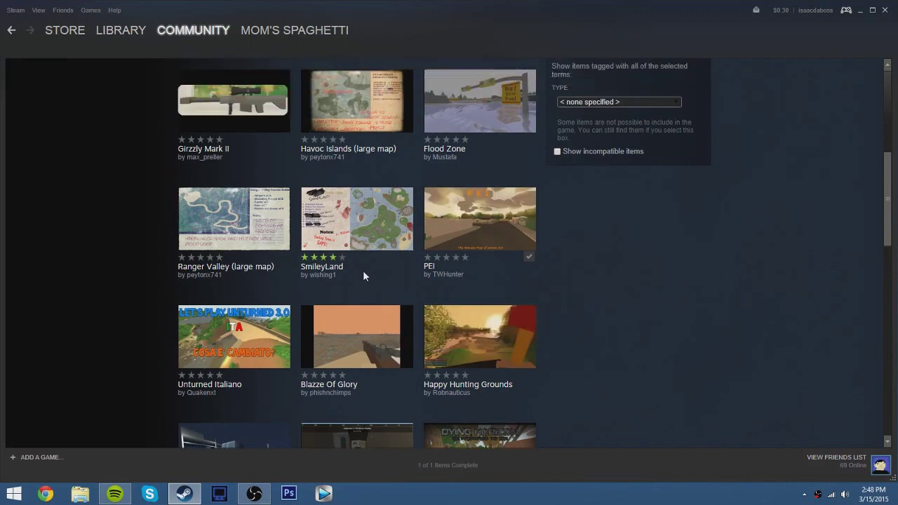
pyautogui.scroll(2, 370, 270)
pyautogui.moveTo(268, 265)
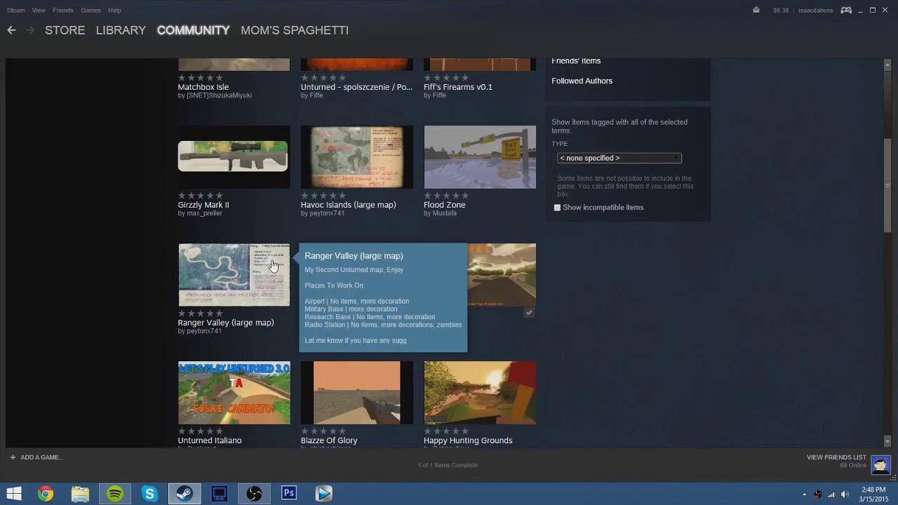
pyautogui.scroll(3, 273, 264)
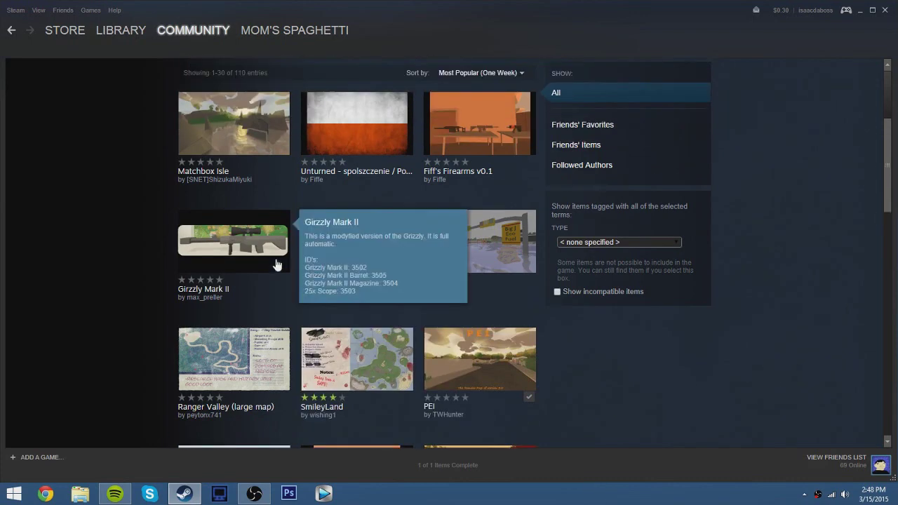
pyautogui.click(225, 144)
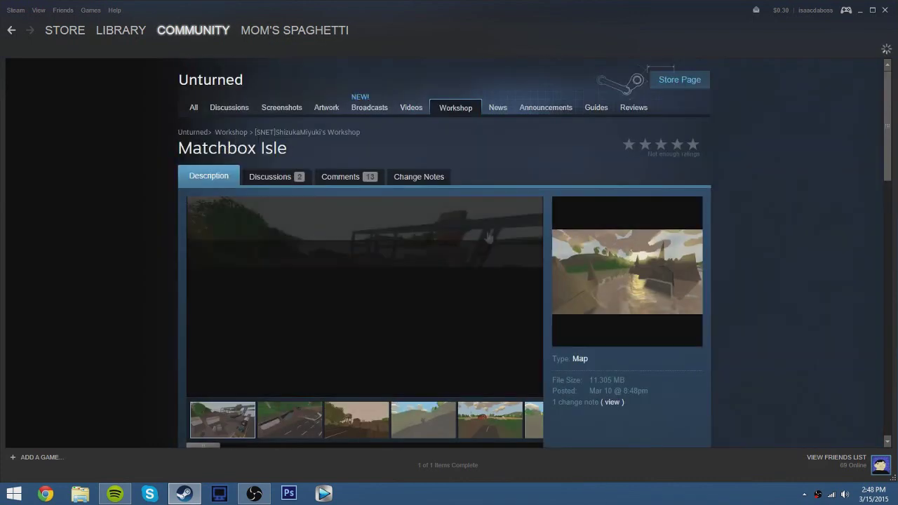
pyautogui.click(286, 423)
pyautogui.click(372, 421)
pyautogui.click(423, 424)
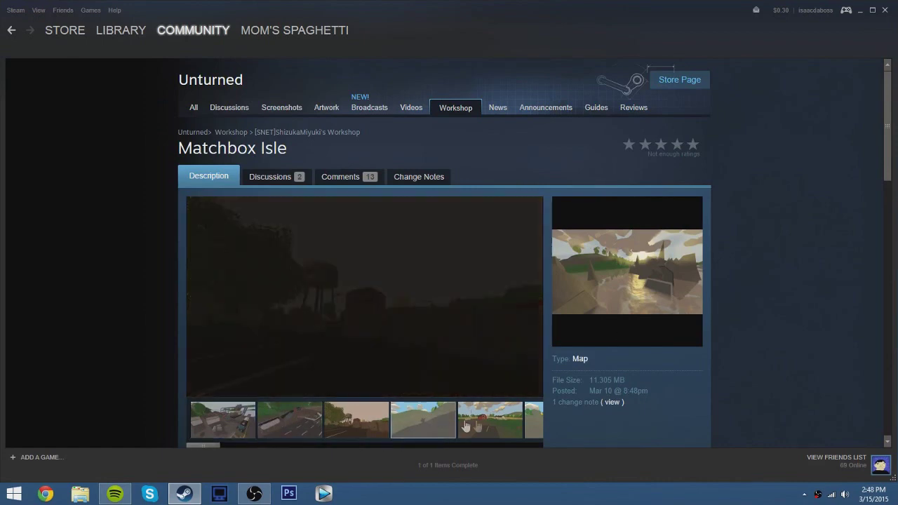
pyautogui.click(491, 426)
pyautogui.scroll(-3, 487, 421)
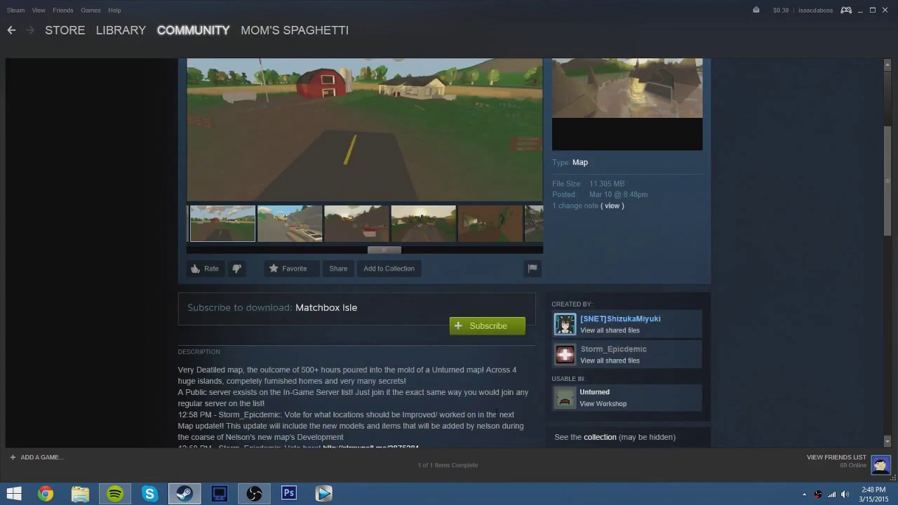
pyautogui.click(476, 334)
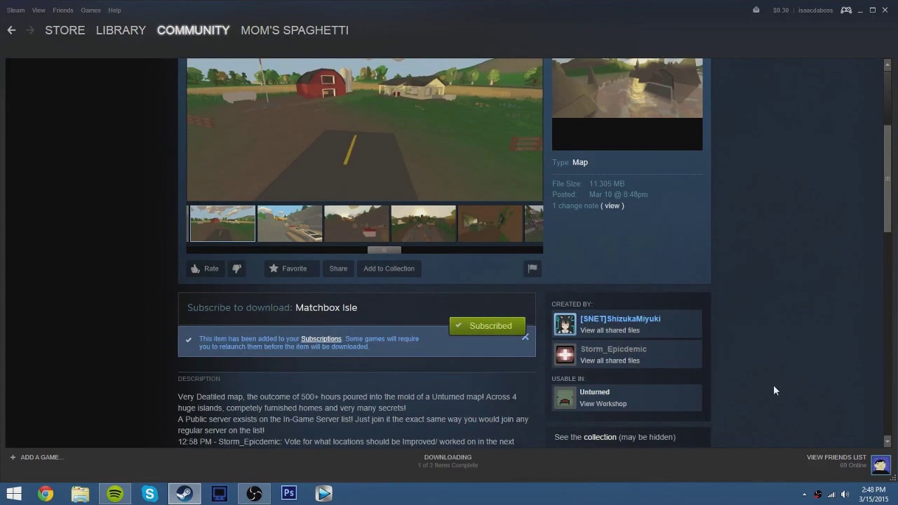
pyautogui.scroll(-2, 480, 355)
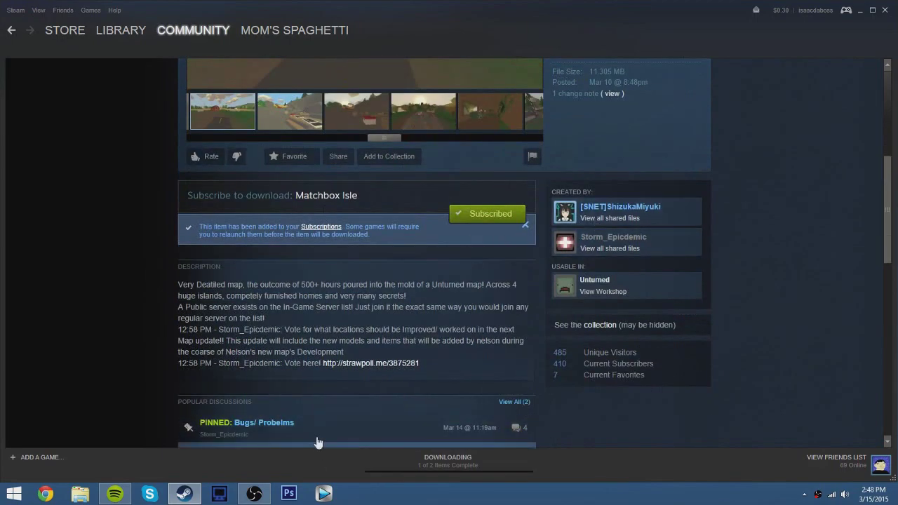
pyautogui.scroll(-1, 463, 394)
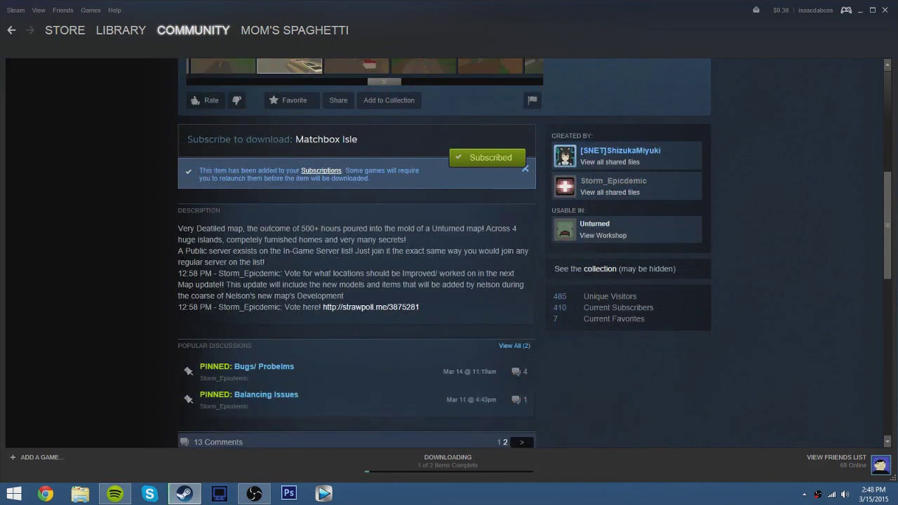
pyautogui.moveTo(353, 240); pyautogui.dragTo(429, 241)
pyautogui.click(146, 253)
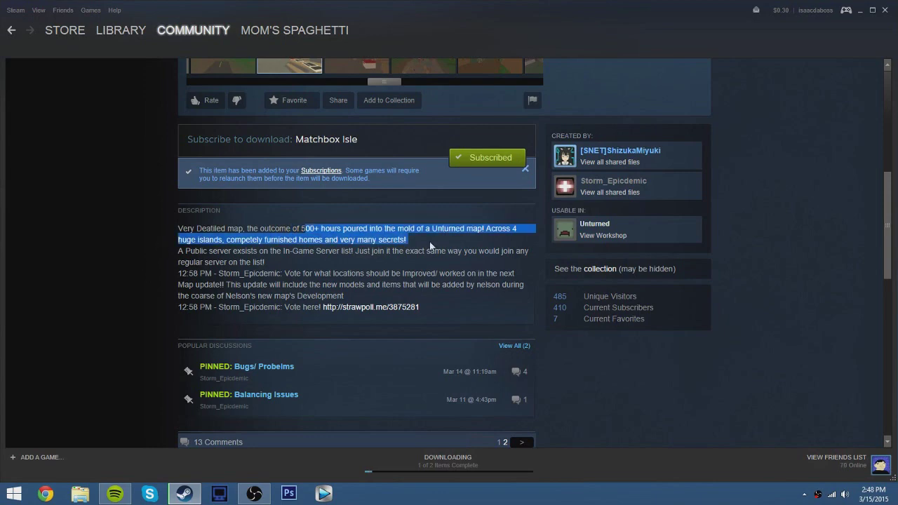
pyautogui.click(343, 334)
pyautogui.scroll(-2, 118, 142)
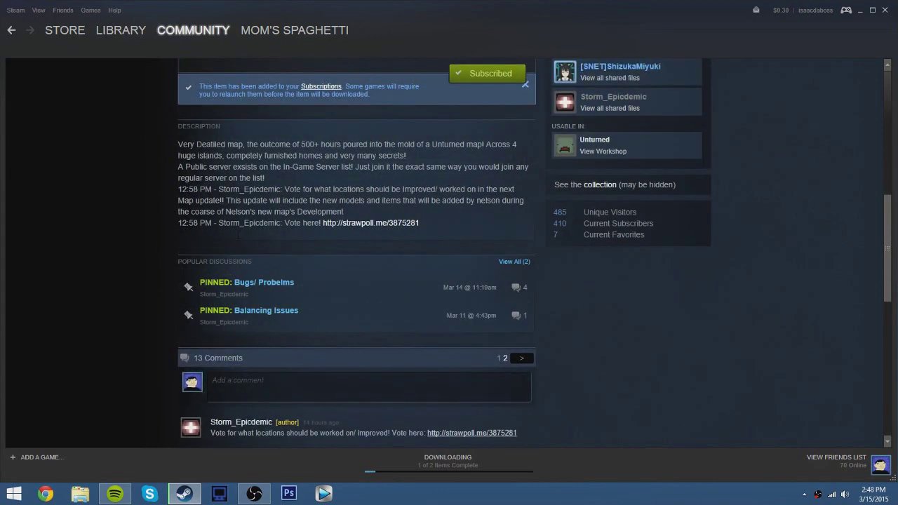
pyautogui.scroll(3, 118, 142)
pyautogui.scroll(-2, 118, 142)
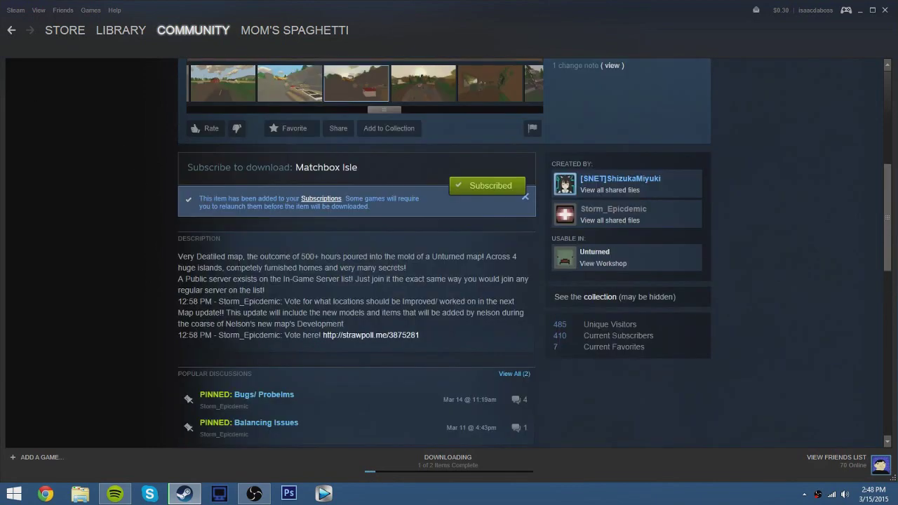
pyautogui.hotkey('ctrl', 'a')
pyautogui.click(166, 254)
pyautogui.scroll(-3, 292, 322)
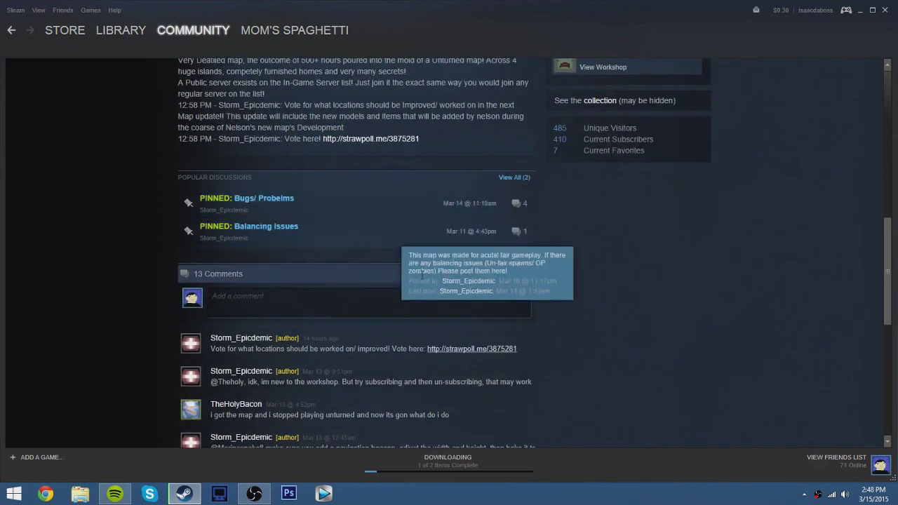
pyautogui.scroll(3, 455, 302)
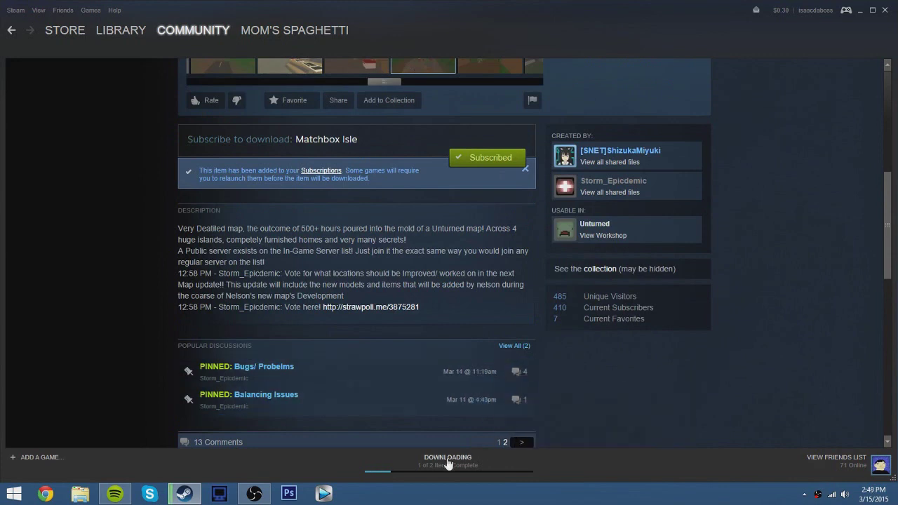
pyautogui.click(481, 456)
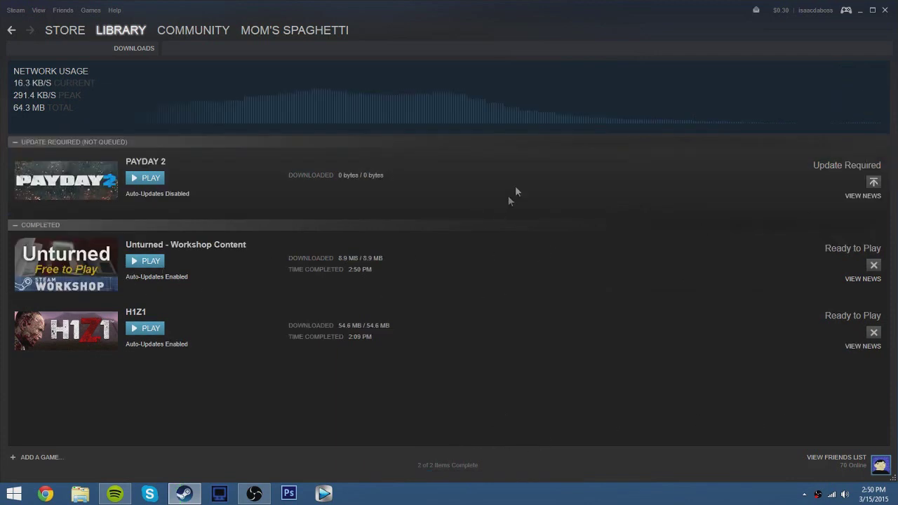
# Launch Unturned from Steam and wait for its 3.7.9.5 Early Preview main menu.
pyautogui.click(146, 261)
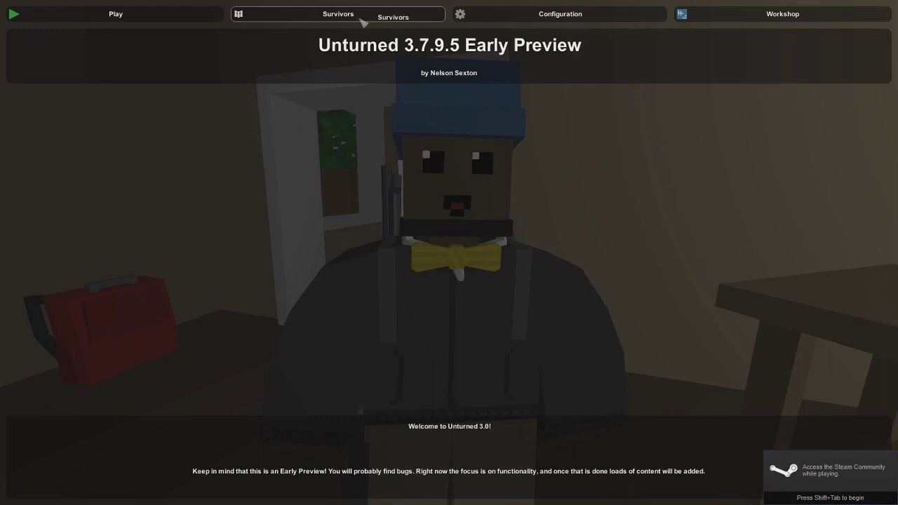
# Bring up Unturned's Play section with server and singleplayer options.
pyautogui.click(191, 18)
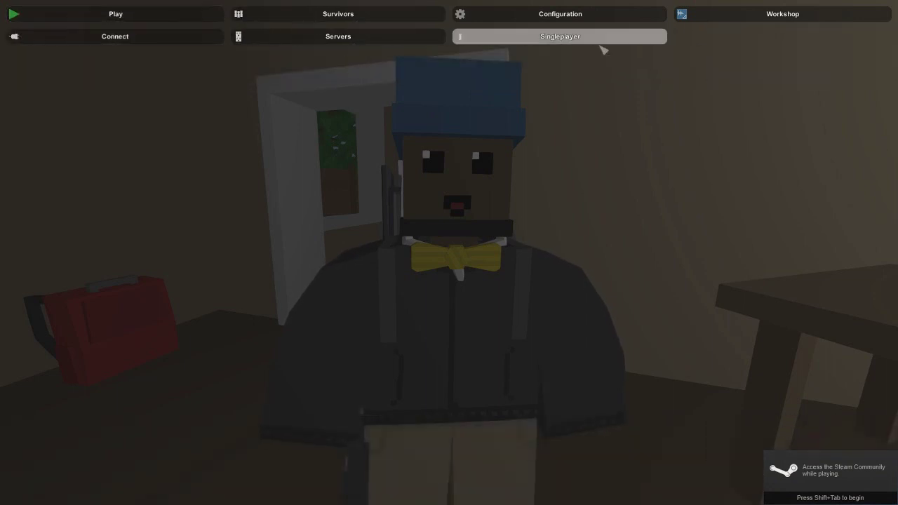
# Choose Singleplayer, select the Matchbox_Isle map and start playing it.
pyautogui.click(598, 40)
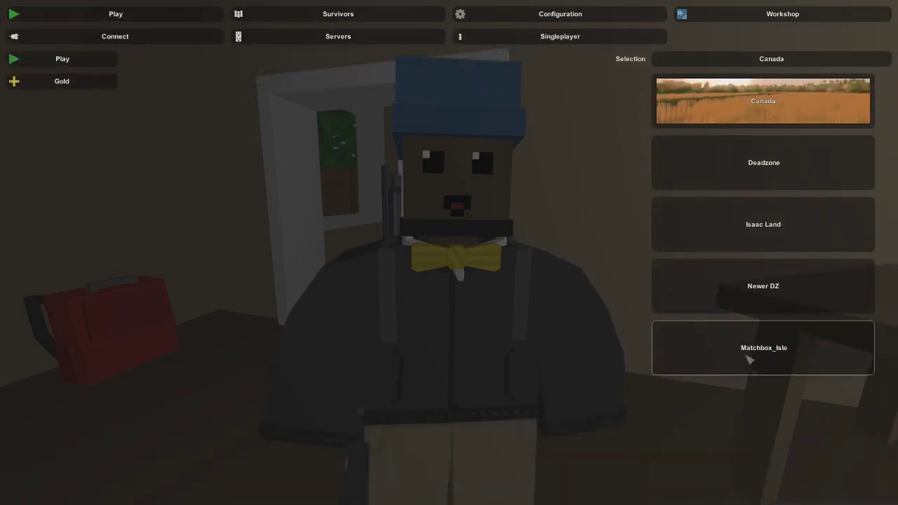
pyautogui.click(746, 362)
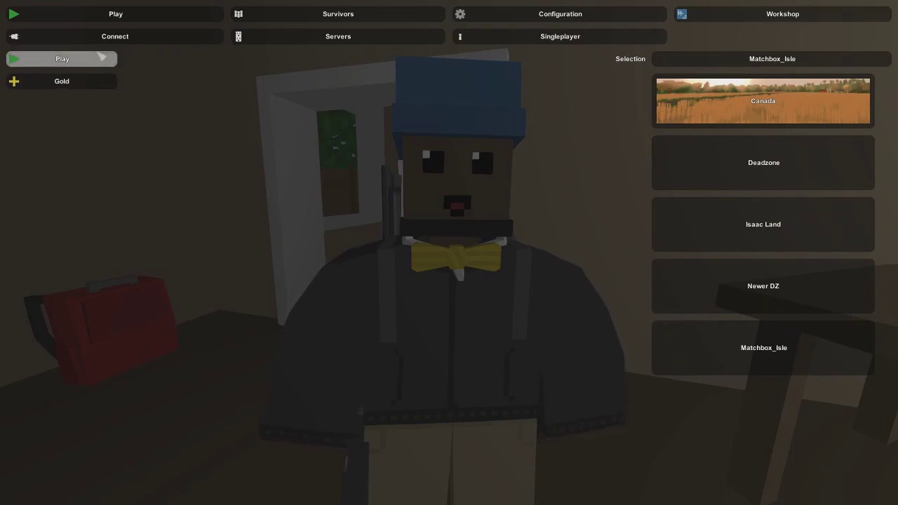
pyautogui.click(102, 58)
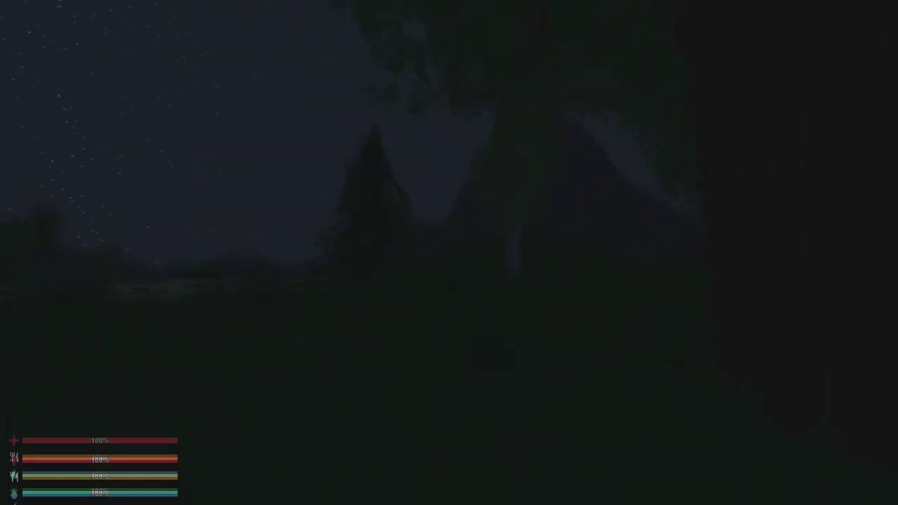
pyautogui.press('g')
# View the island map on the Information page, zooming in and panning around the player's area.
pyautogui.click(631, 15)
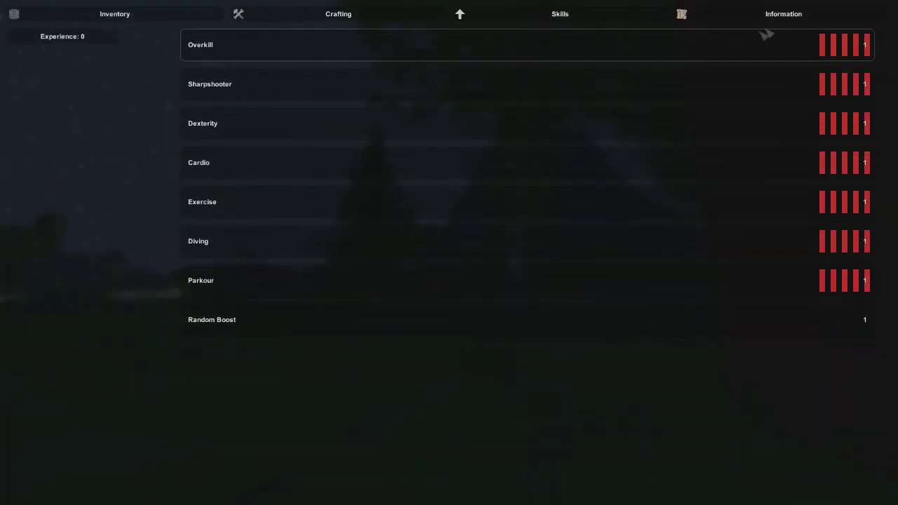
pyautogui.click(791, 10)
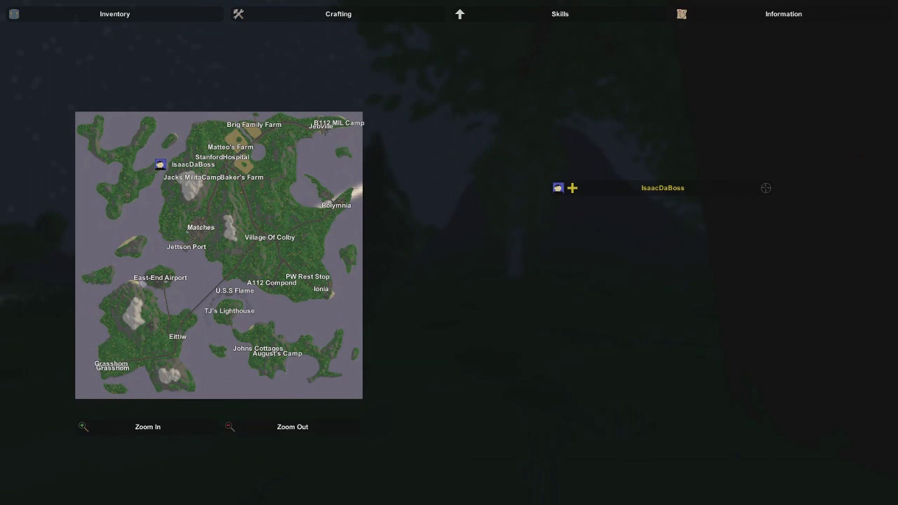
pyautogui.click(188, 425)
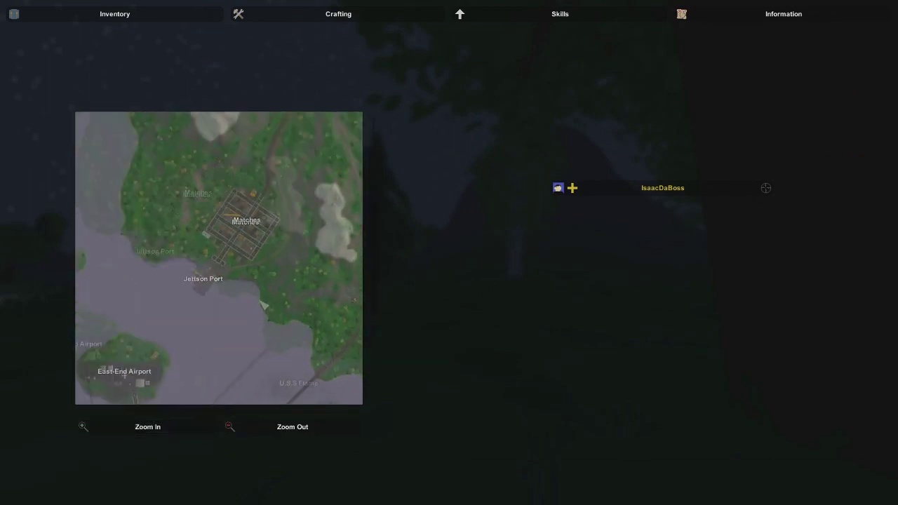
pyautogui.moveTo(280, 259)
pyautogui.mouseDown()
pyautogui.moveTo(288, 324)
pyautogui.moveTo(275, 304)
pyautogui.moveTo(315, 301)
pyautogui.moveTo(267, 309)
pyautogui.mouseUp()
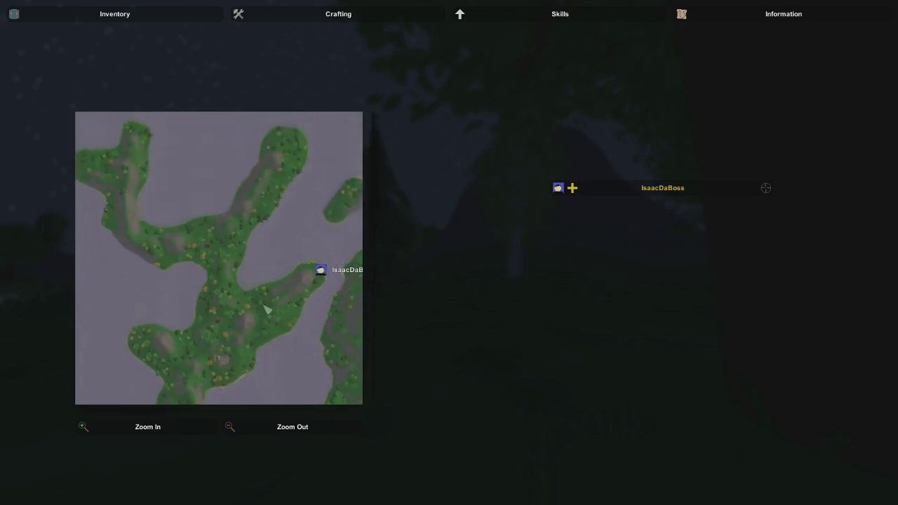
pyautogui.click(282, 429)
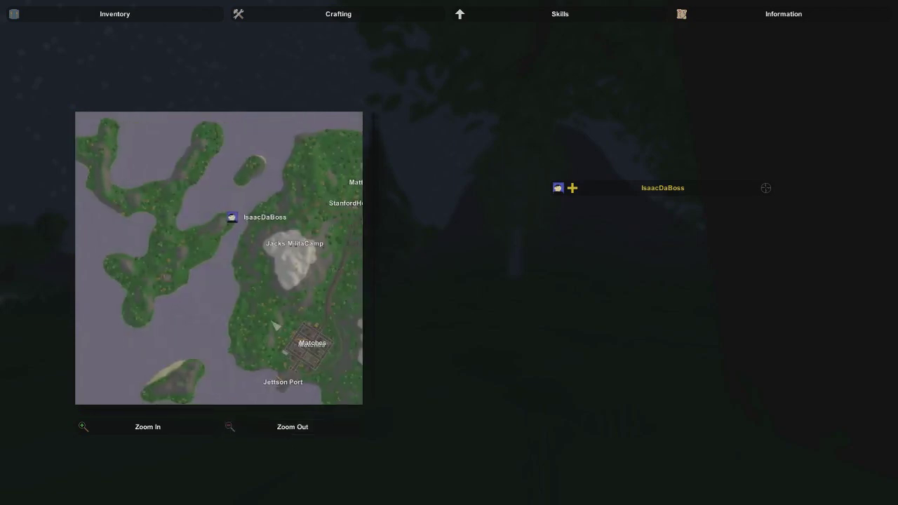
pyautogui.scroll(-1, 377, 230)
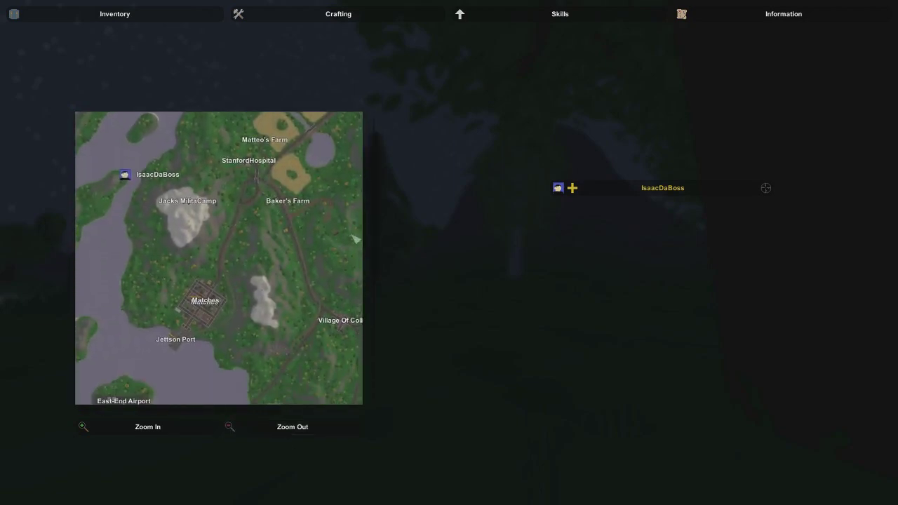
pyautogui.moveTo(322, 239); pyautogui.dragTo(158, 275)
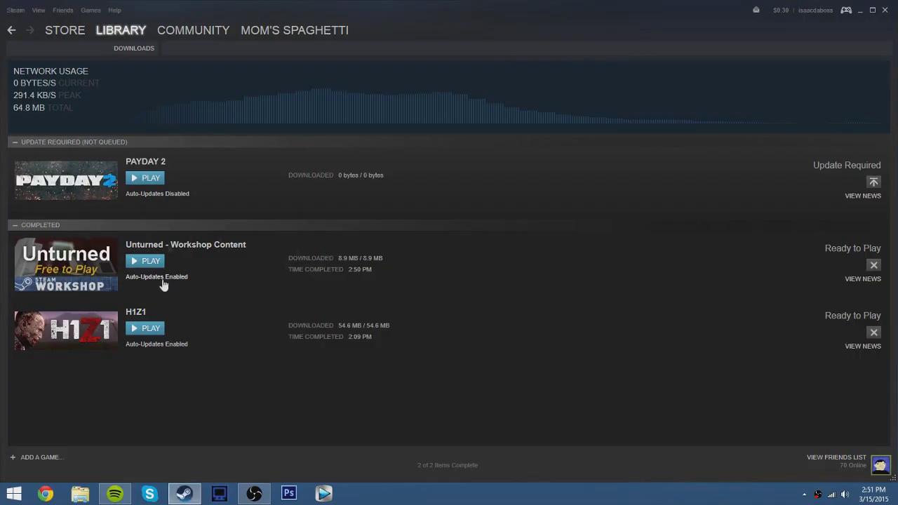
# Go from Unturned's library page through Community Hub to the Most Popular Workshop items for Matchbox Isle.
pyautogui.moveTo(123, 31)
pyautogui.moveTo(196, 34)
pyautogui.click(90, 265)
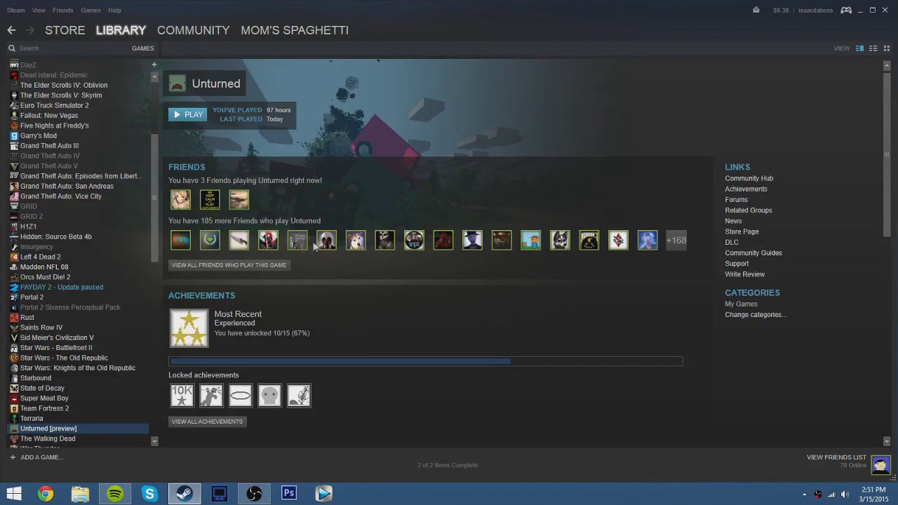
pyautogui.click(747, 180)
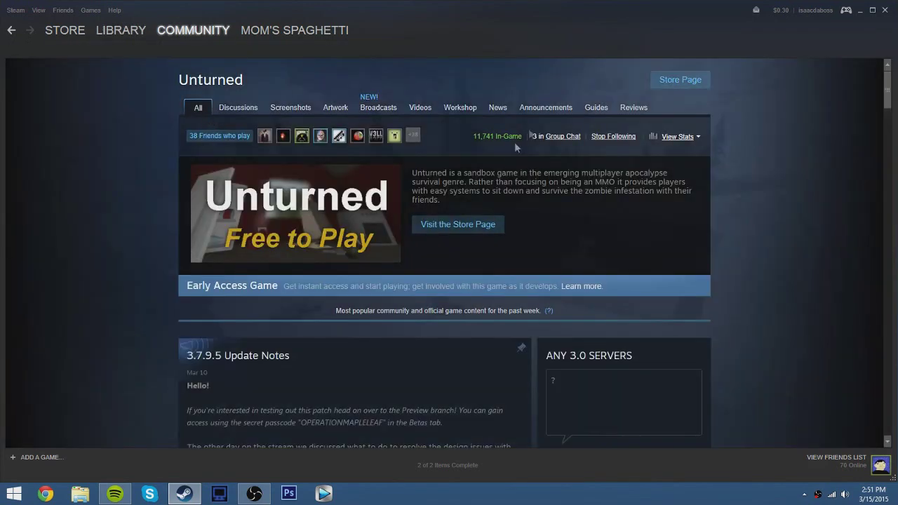
pyautogui.click(462, 116)
pyautogui.scroll(-2, 408, 203)
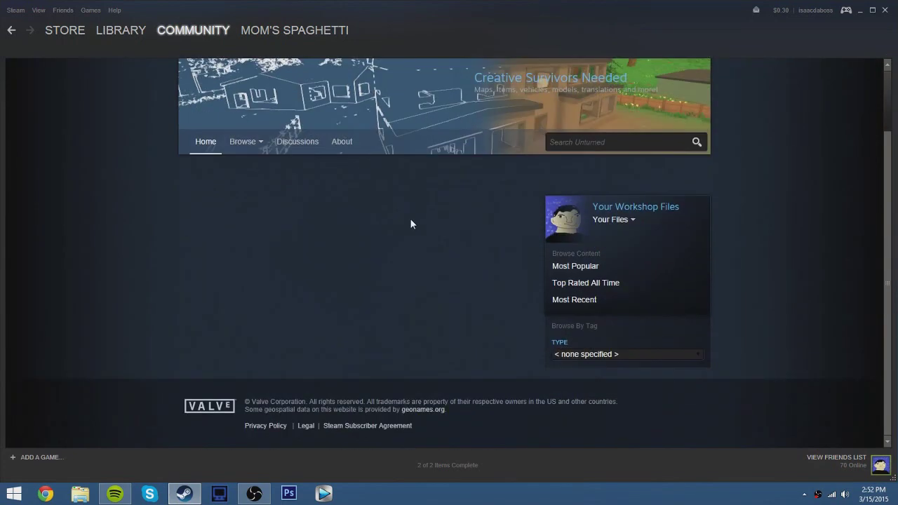
pyautogui.click(585, 267)
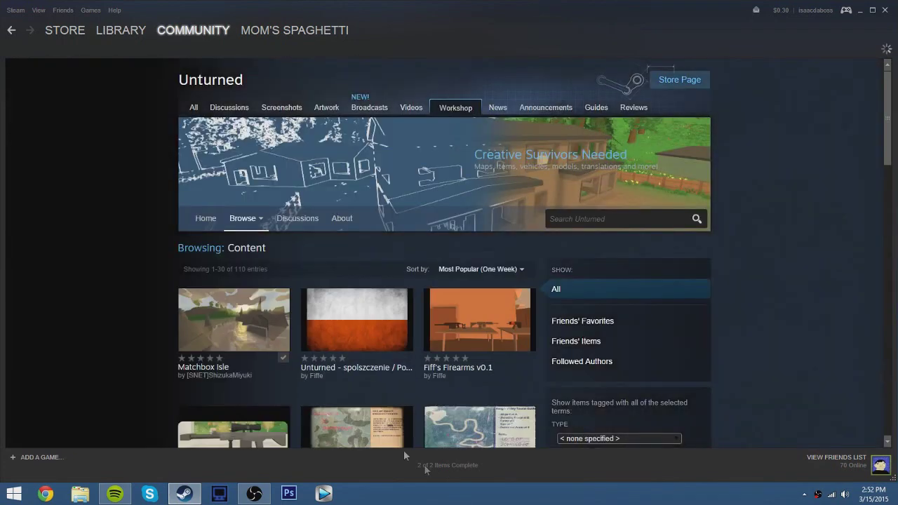
pyautogui.moveTo(214, 315)
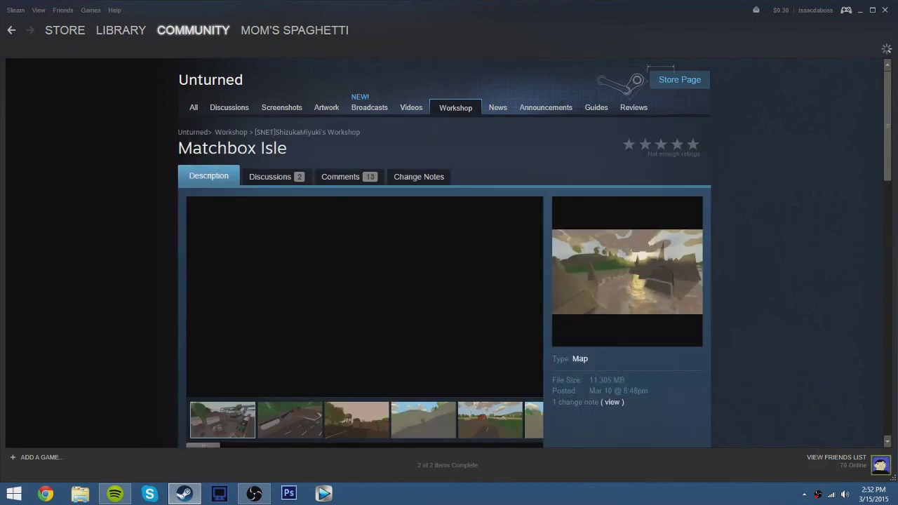
pyautogui.scroll(-5, 600, 198)
pyautogui.scroll(-4, 598, 199)
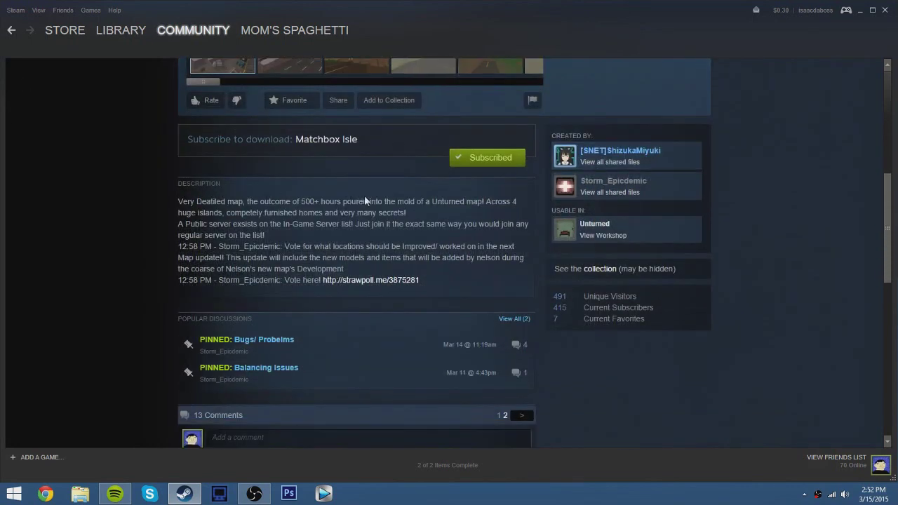
pyautogui.scroll(-5, 366, 200)
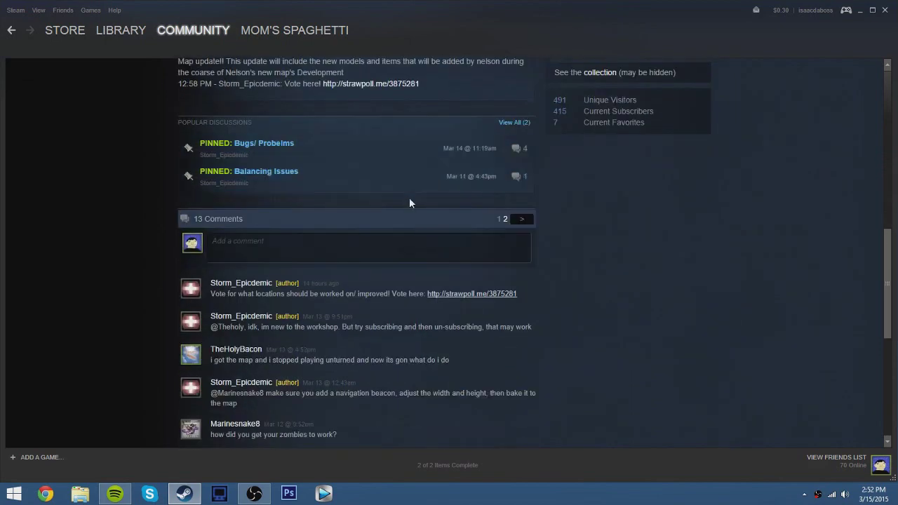
pyautogui.scroll(10, 428, 201)
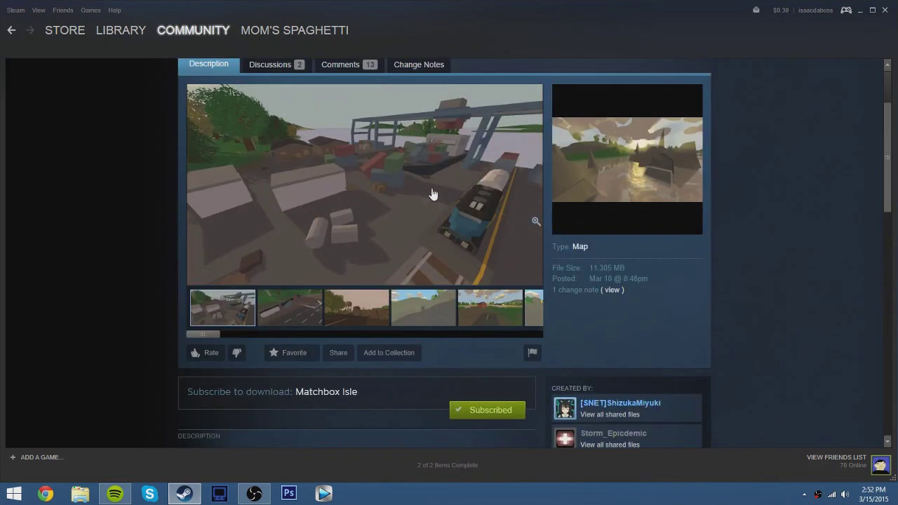